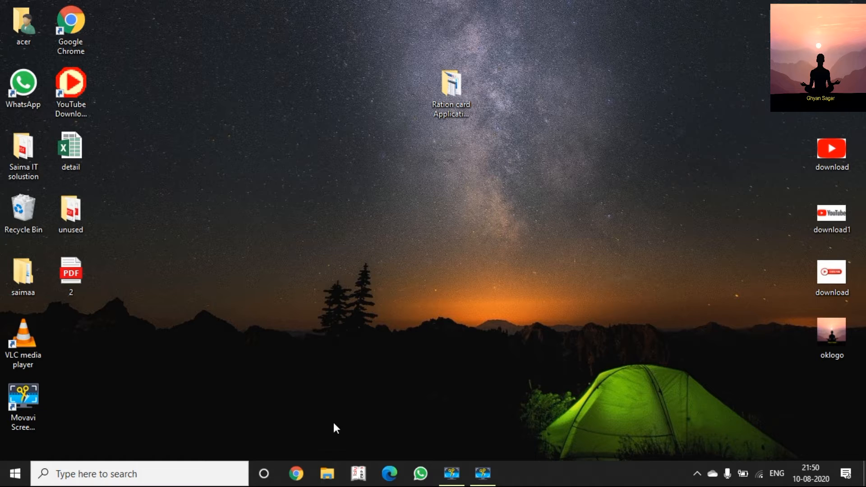
Search Google for 'tally software' and open the tallysolutions.com site from the results.
left_click(76, 37)
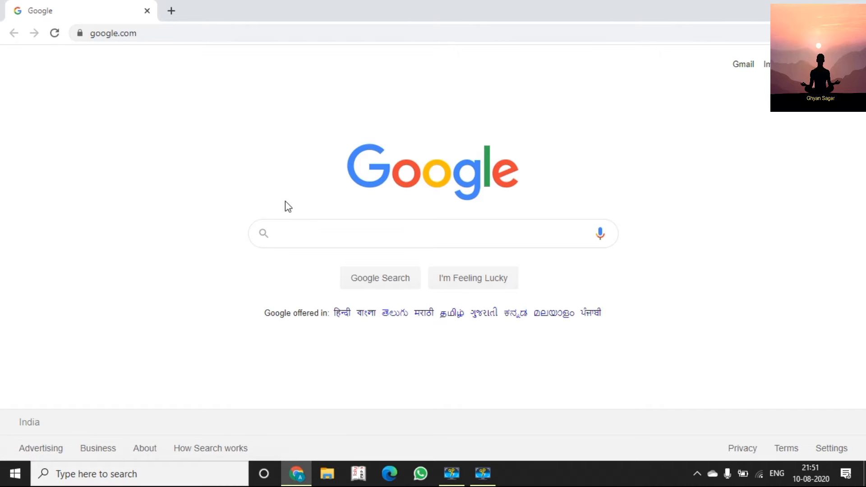
left_click(313, 235)
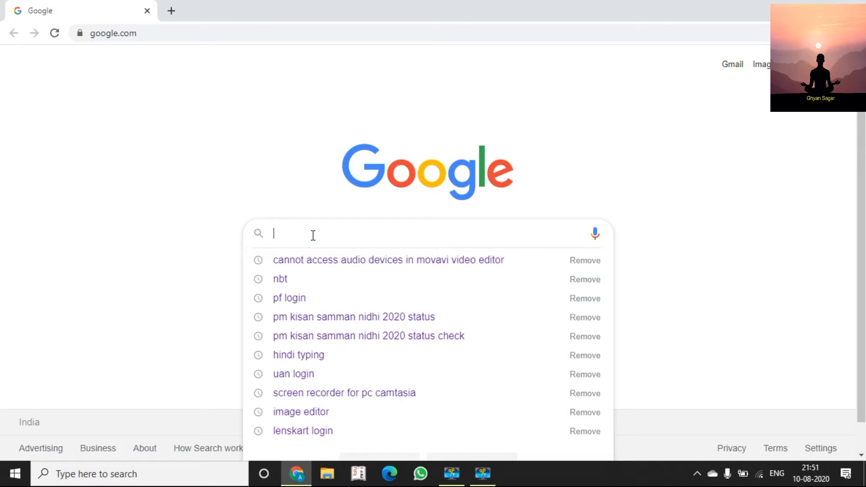
type("talls")
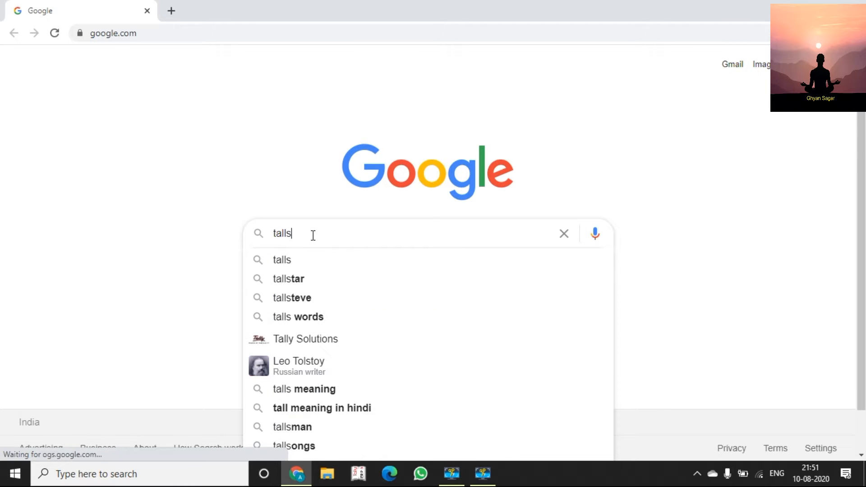
type("of")
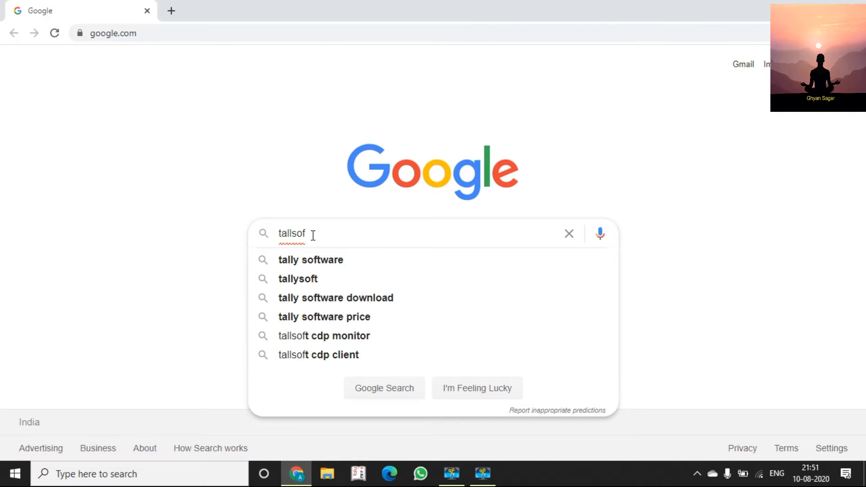
key("Down")
key("Return")
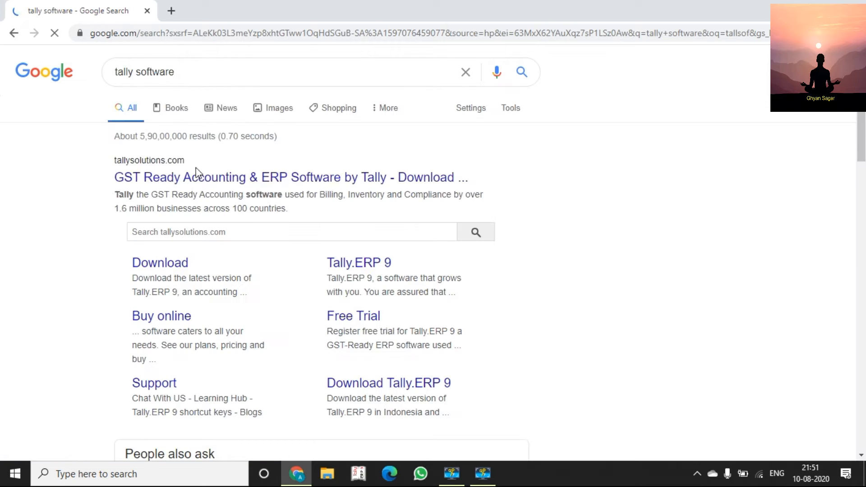
left_click(198, 179)
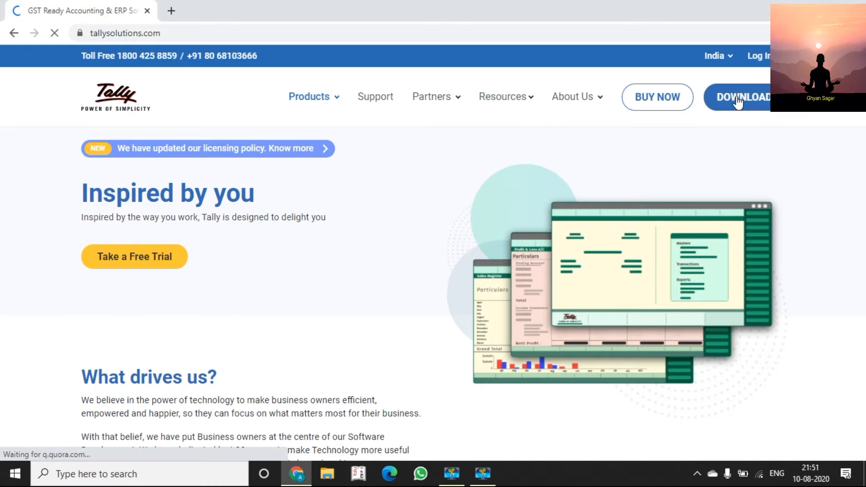
Browse the Tally.ERP 9 download page, then minimize Chrome to reveal the desktop.
left_click(738, 102)
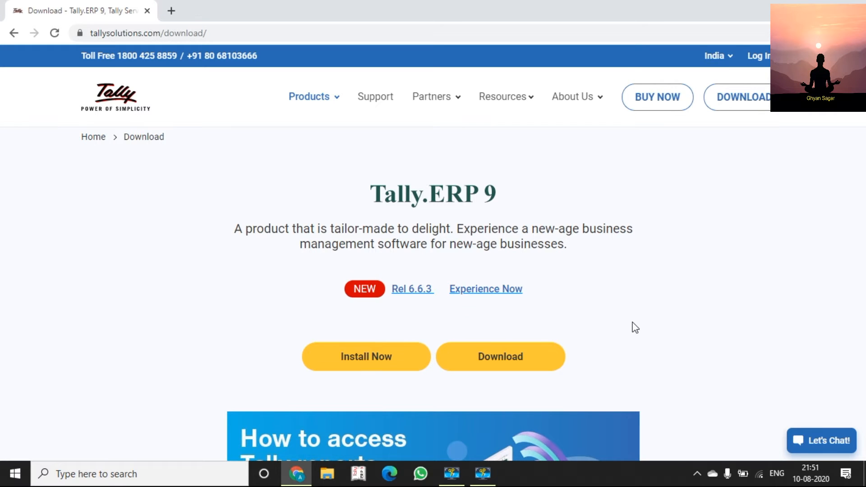
scroll(635, 328, "down", 6)
scroll(636, 327, "down", 3)
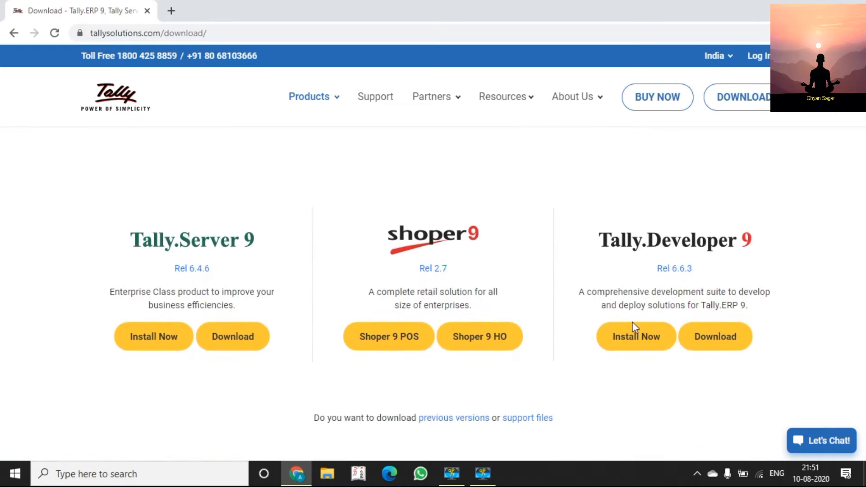
scroll(795, 230, "up", 7)
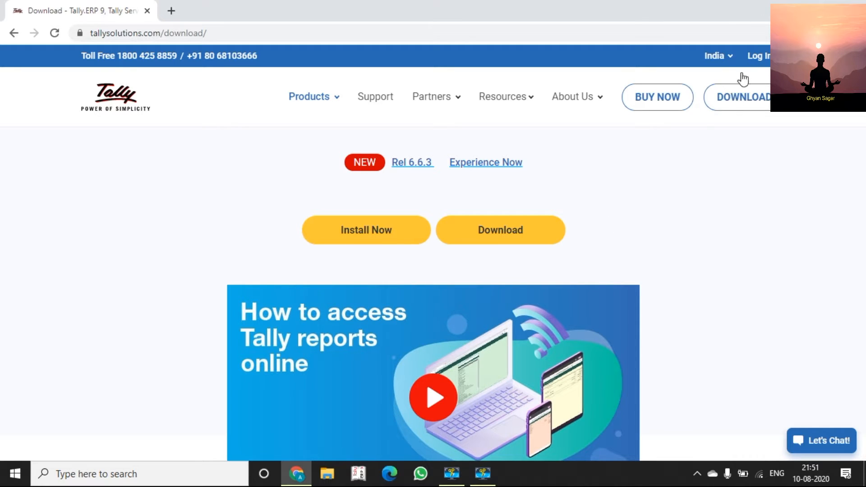
left_click(811, 5)
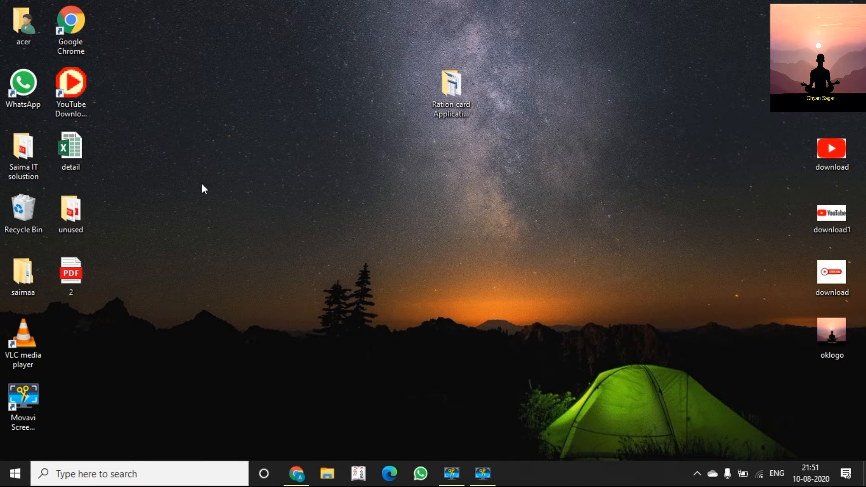
Launch Tally.ERP 9 and choose Work in Educational Mode on the Startup screen.
left_click(358, 473)
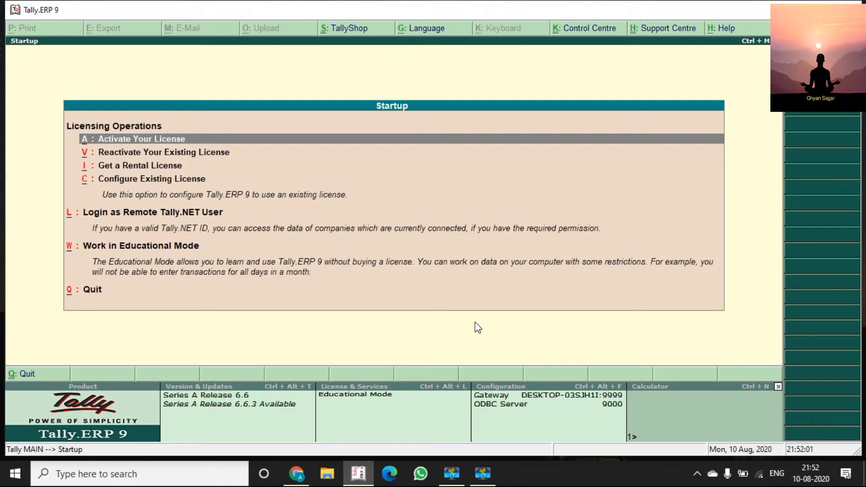
key("Down")
key("Down")
key("Down")
key("Up")
key("Up")
key("Up")
key("Down")
key("Down")
key("Down")
key("Down")
key("Down")
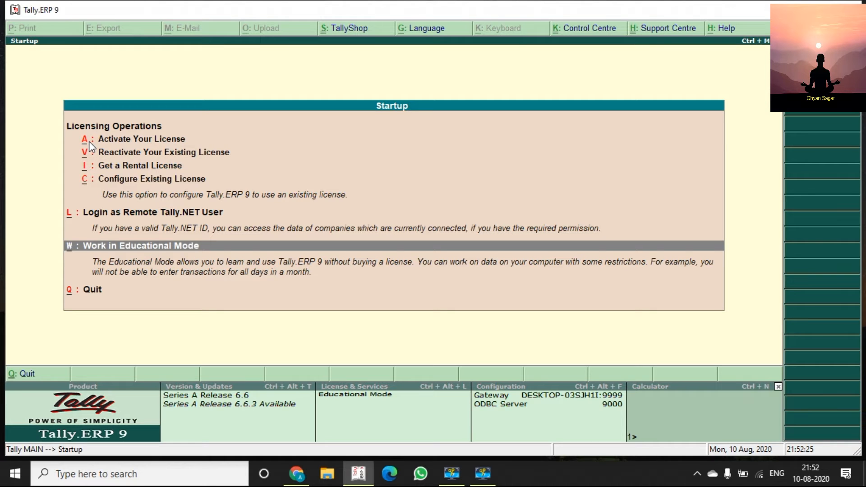
key("Up")
key("Up")
key("Up")
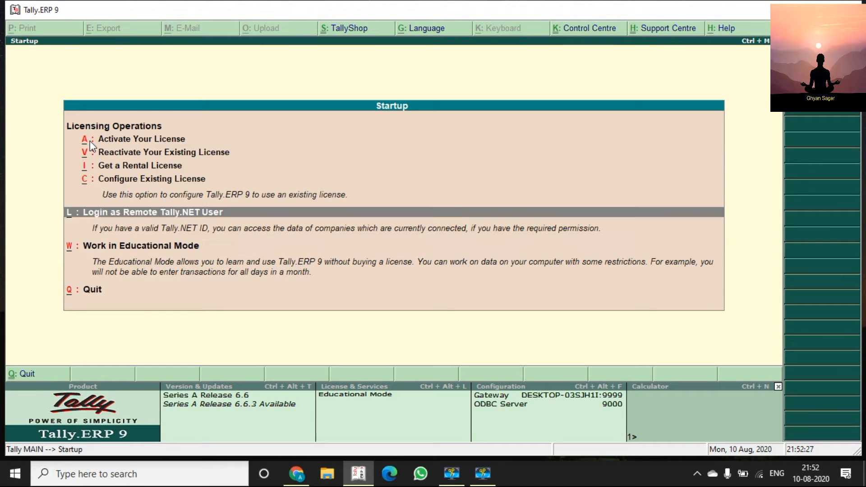
key("Down")
key("Up")
key("Up")
key("Up")
key("Down")
key("Down")
key("Down")
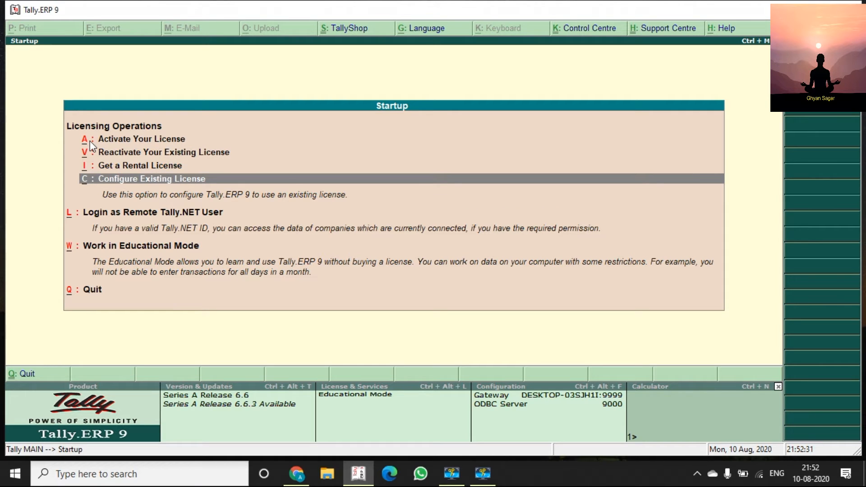
key("Down")
key("Down")
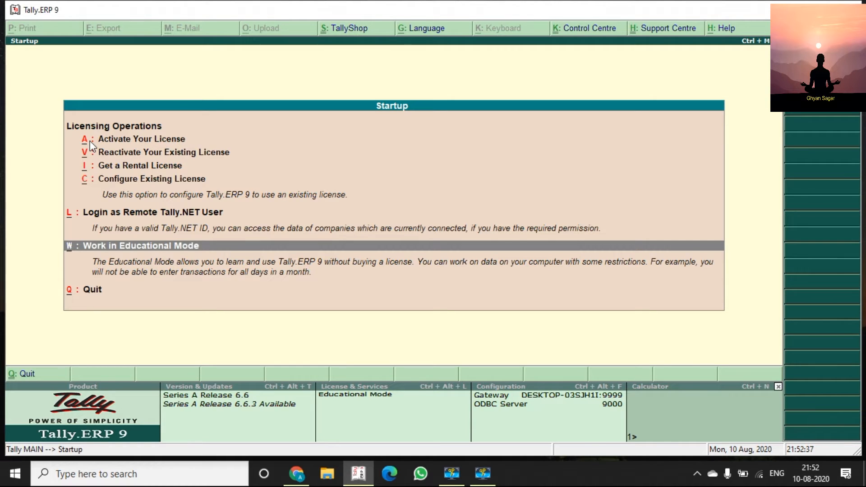
key("Return")
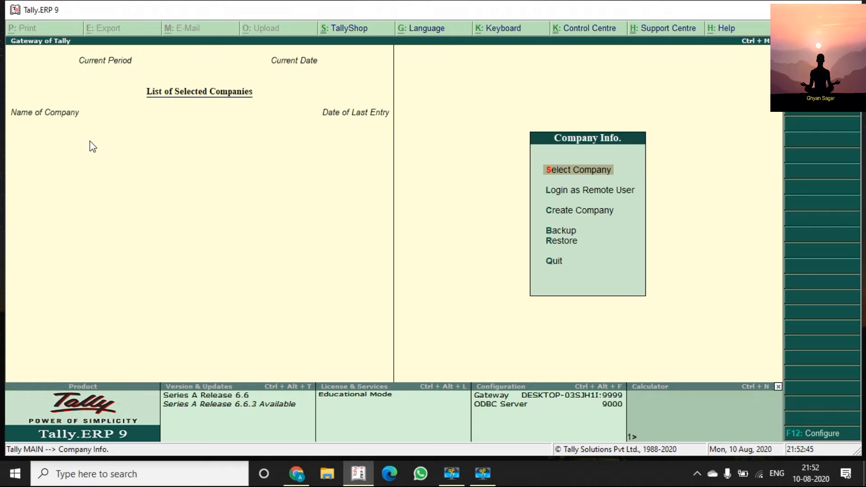
Select Create Company from the Company Info. menu.
key("Down")
key("Down")
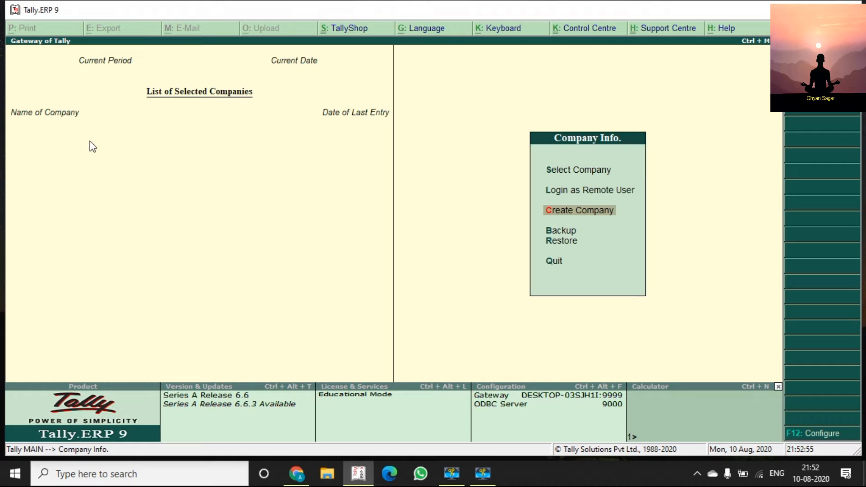
key("Return")
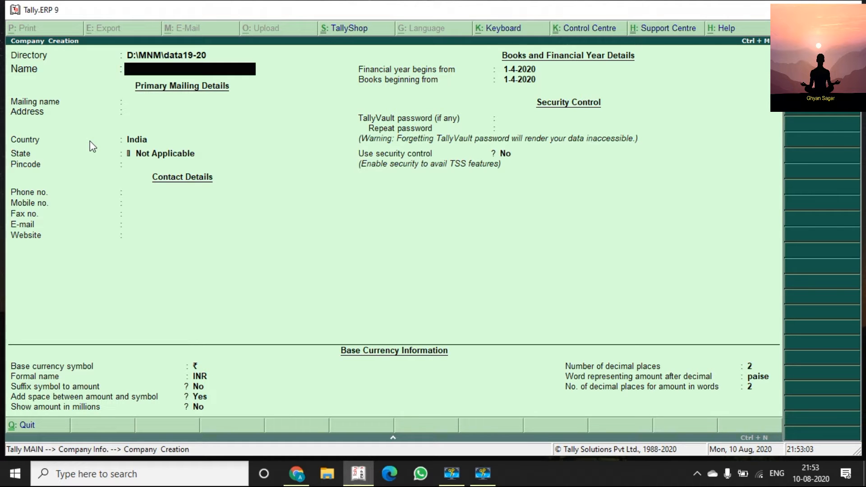
Keep the D:\MNM\data19-20 directory and enter 'Subham Enterprises' as the company name.
key("BackSpace")
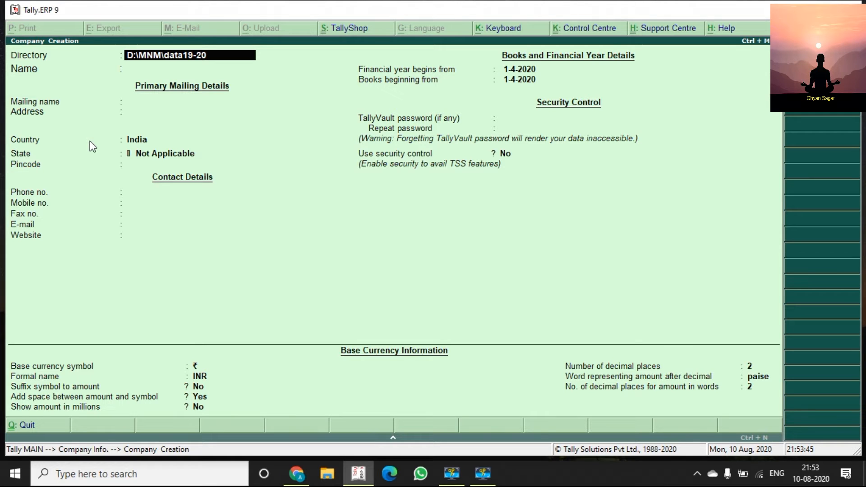
key("Return")
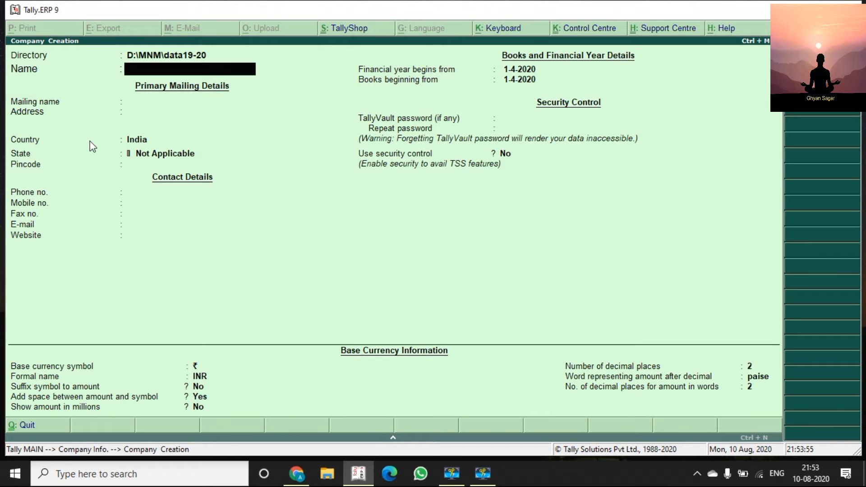
type("Subham Enterprises")
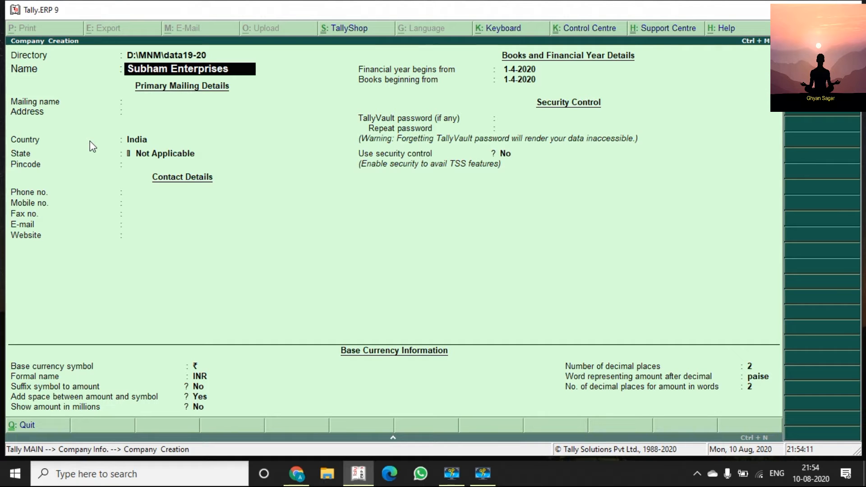
Keep the mailing name and enter the company's two-line mailing address.
key("Return")
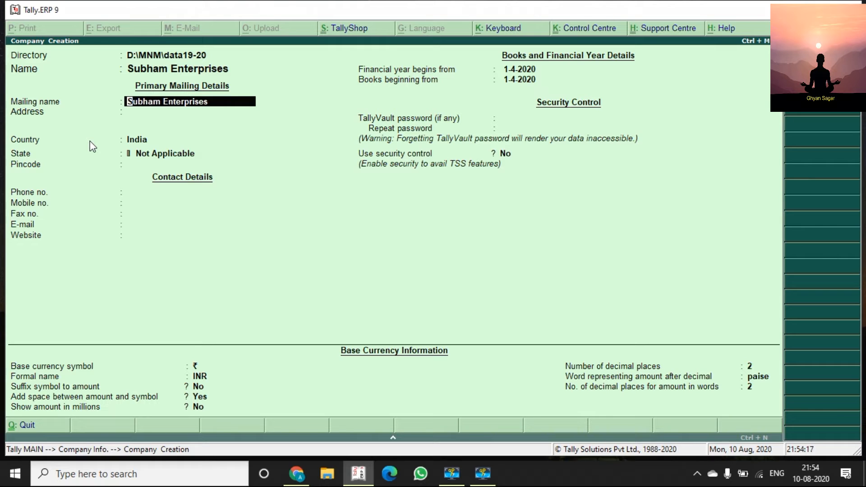
key("Return")
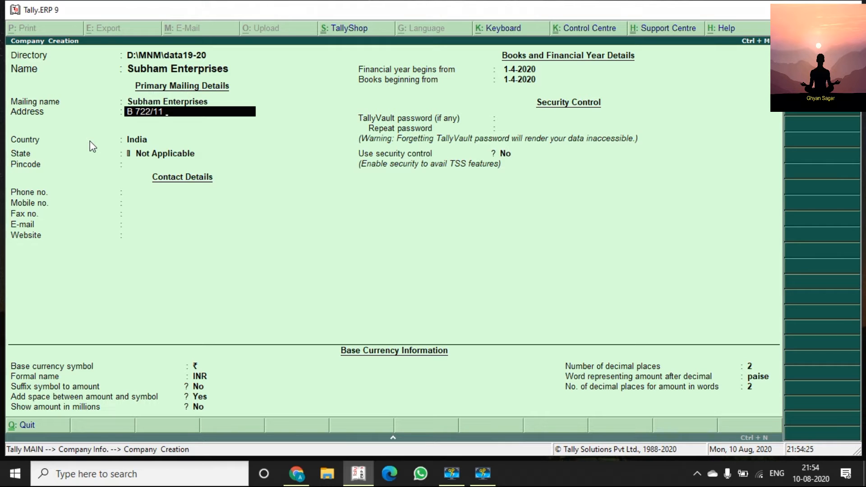
key("Return")
type("New Delhi")
key("Return")
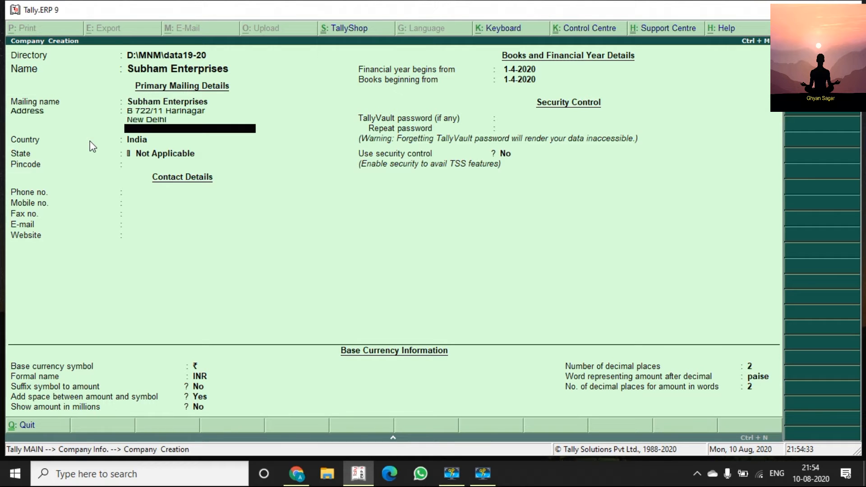
key("Return")
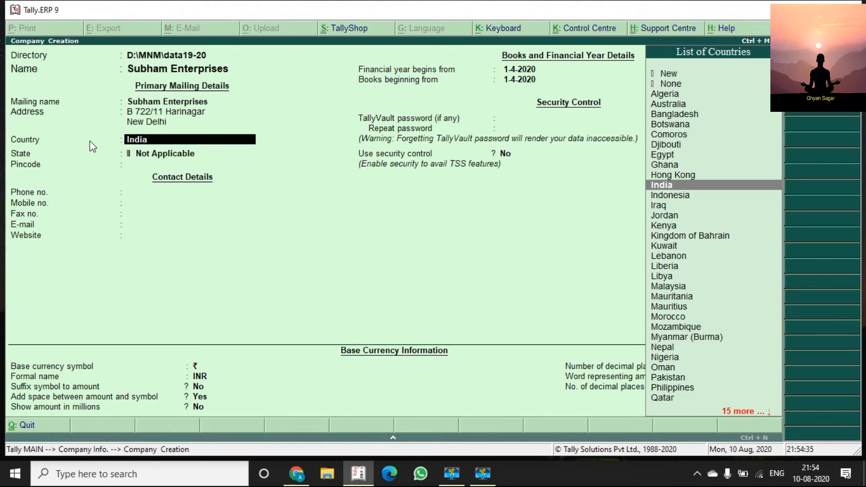
Delete the stray extra address lines so only the two real lines remain.
key("BackSpace")
key("BackSpace")
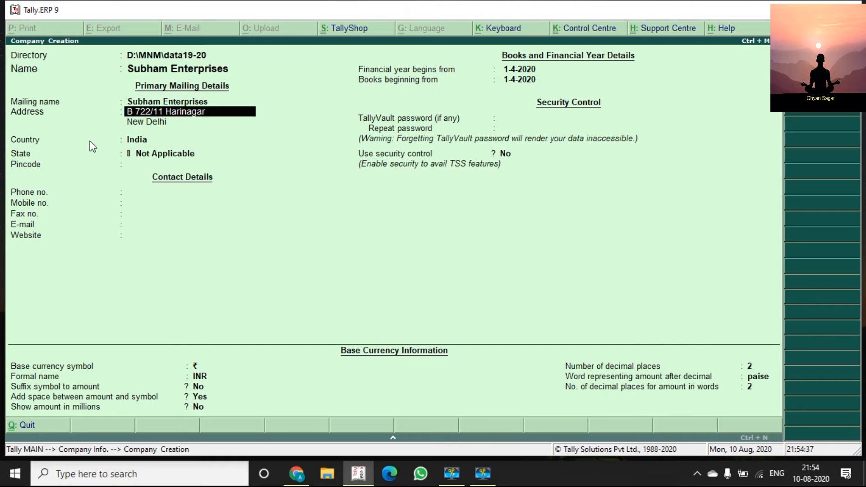
key("Return")
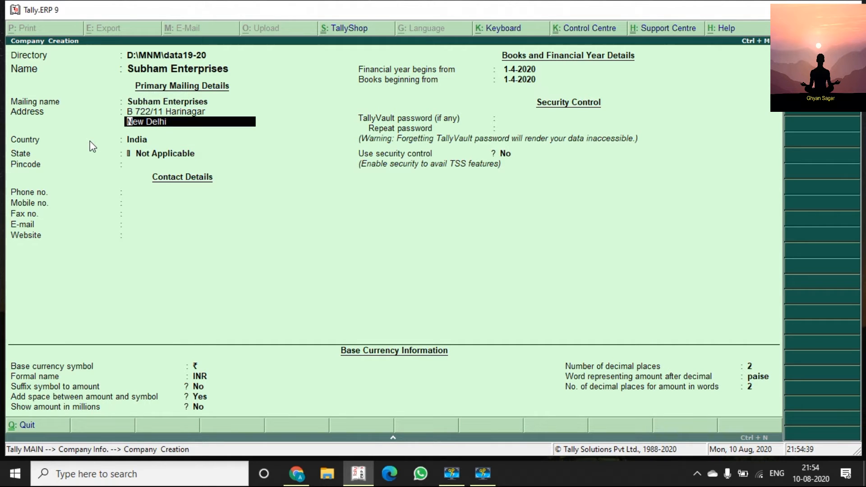
key("Return")
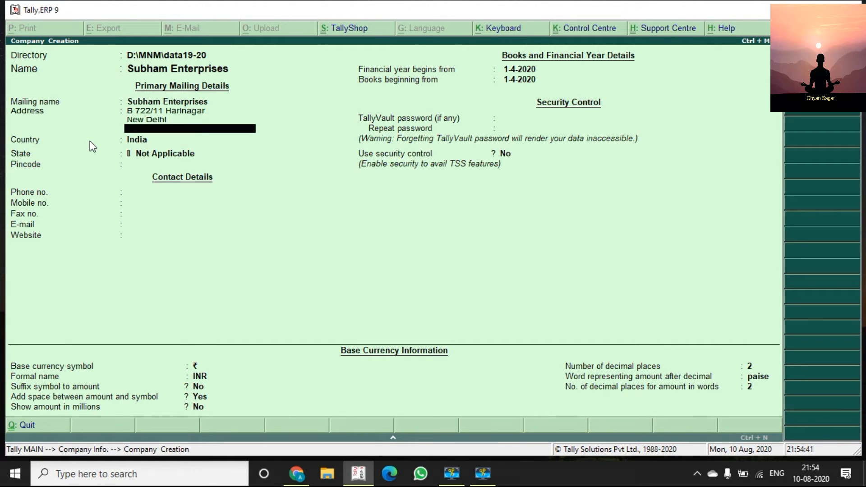
type("Ggggggg")
key("Return")
type("Ggg")
key("BackSpace")
key("BackSpace")
key("BackSpace")
key("BackSpace")
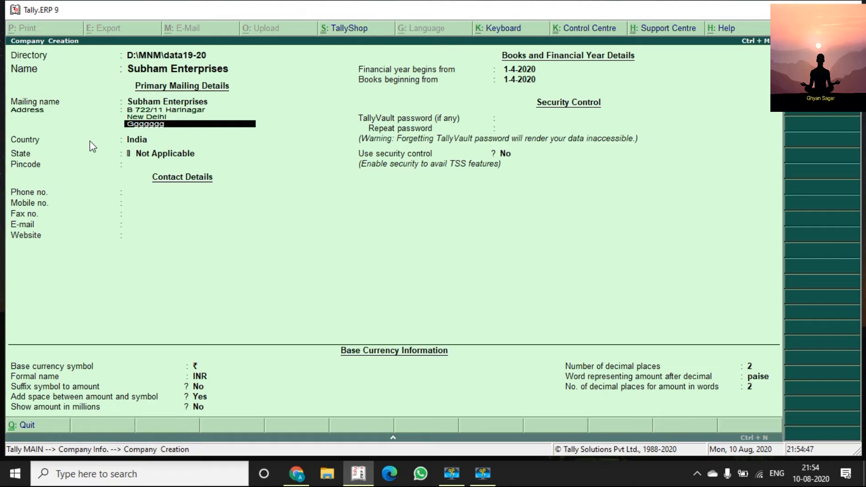
key("BackSpace")
key("BackSpace")
key("BackSpace")
key("BackSpace")
key("BackSpace")
key("BackSpace")
key("BackSpace")
key("Return")
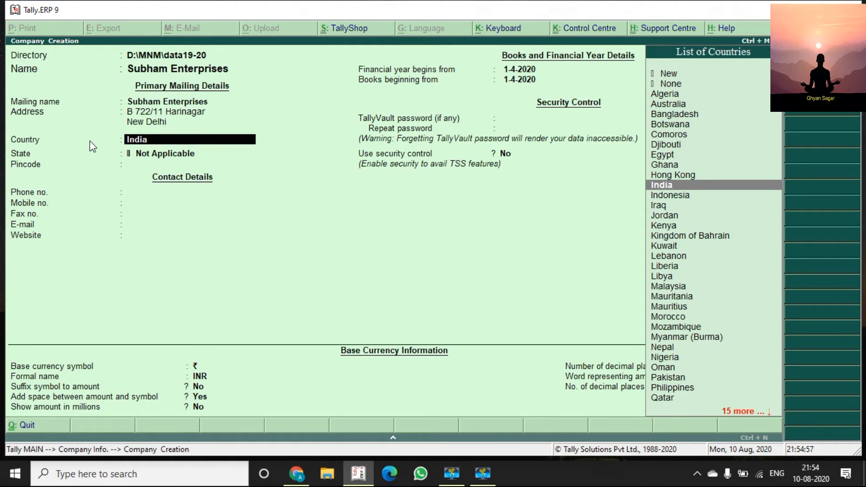
Keep India as the country and set the state to Delhi.
key("Down")
key("Down")
key("Up")
key("Up")
key("Return")
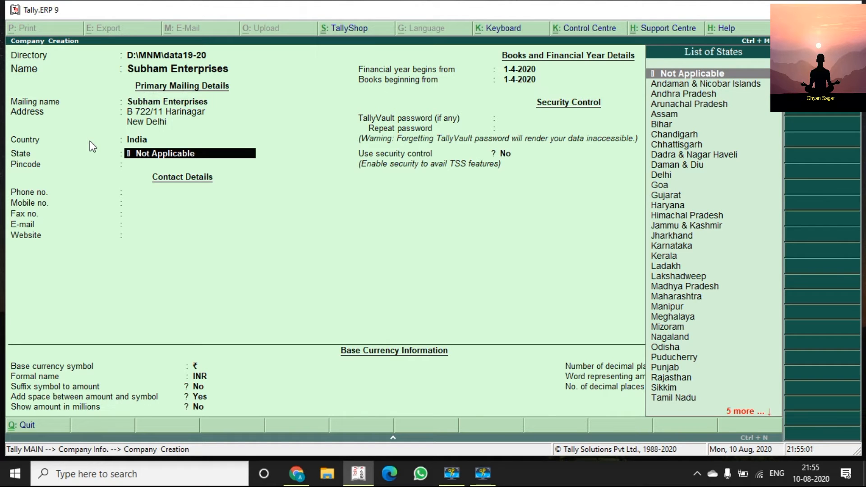
type("n")
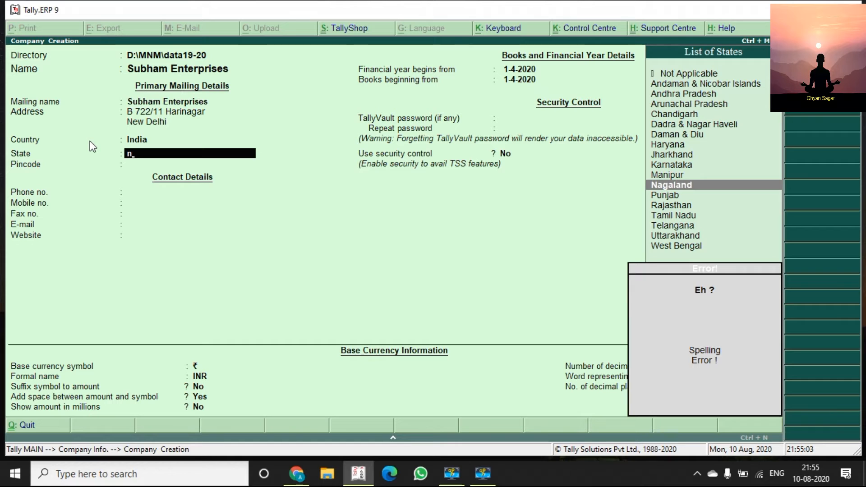
key("BackSpace")
type("delhi")
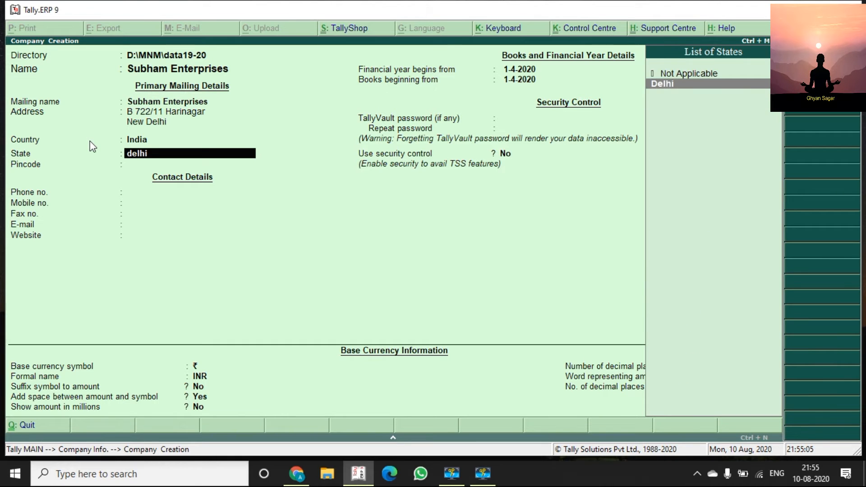
key("Return")
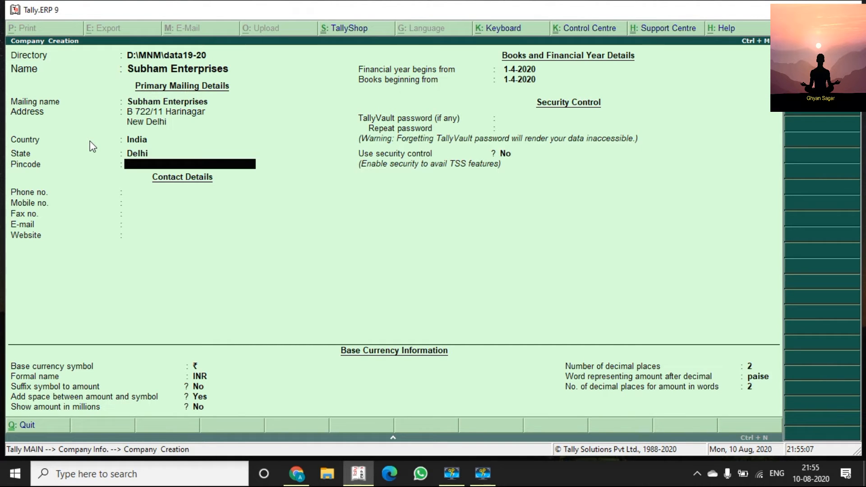
Enter the company's pincode, phone number and mobile number.
type("110014")
key("Return")
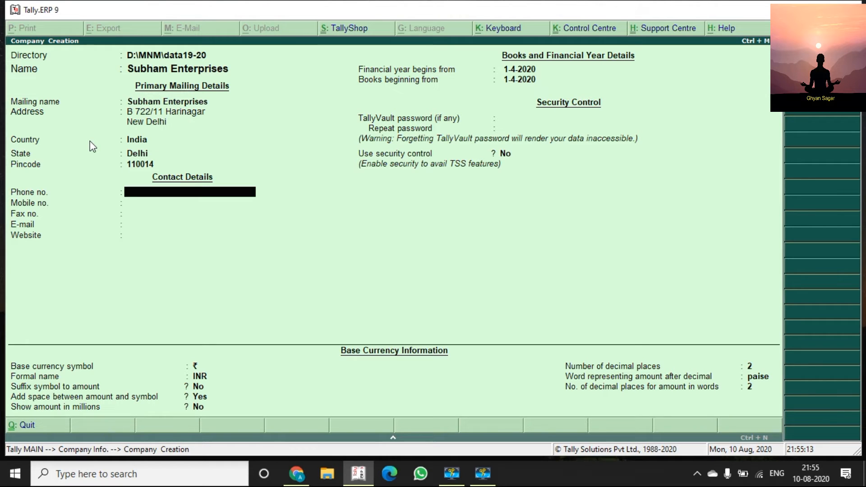
type("011-00000000")
key("Return")
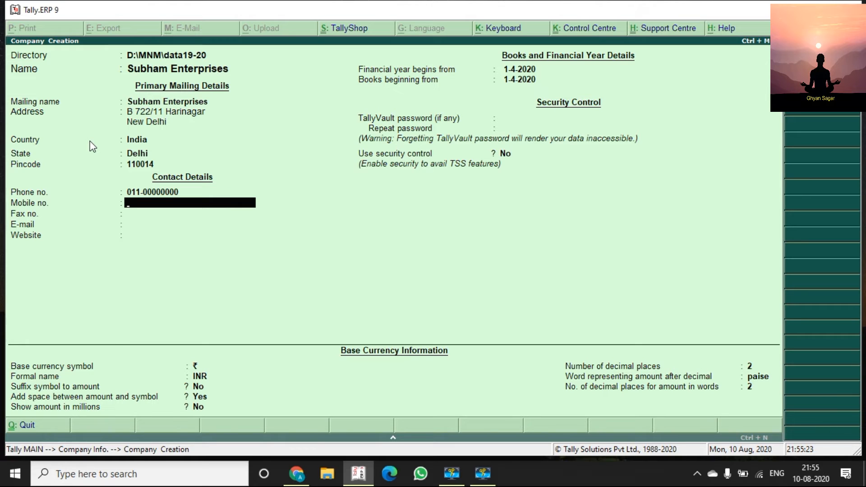
type("91-888")
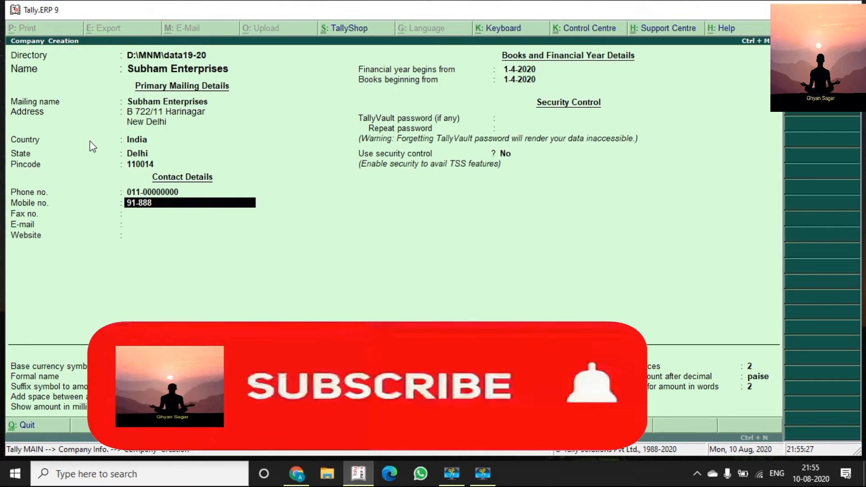
type("888888")
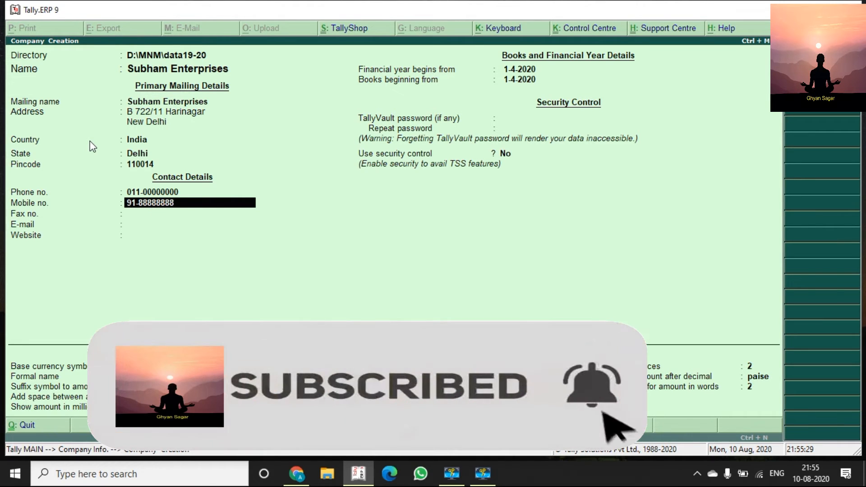
key("Return")
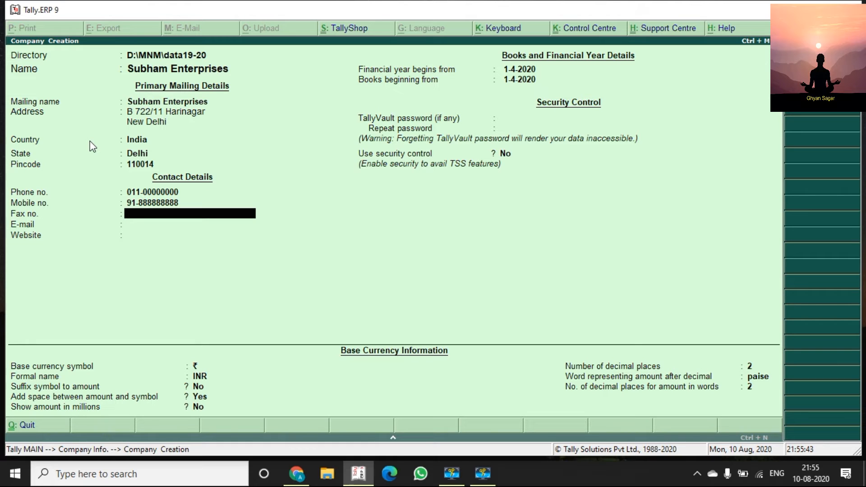
Set the fax number to N/a and enter the company e-mail address.
key("Return")
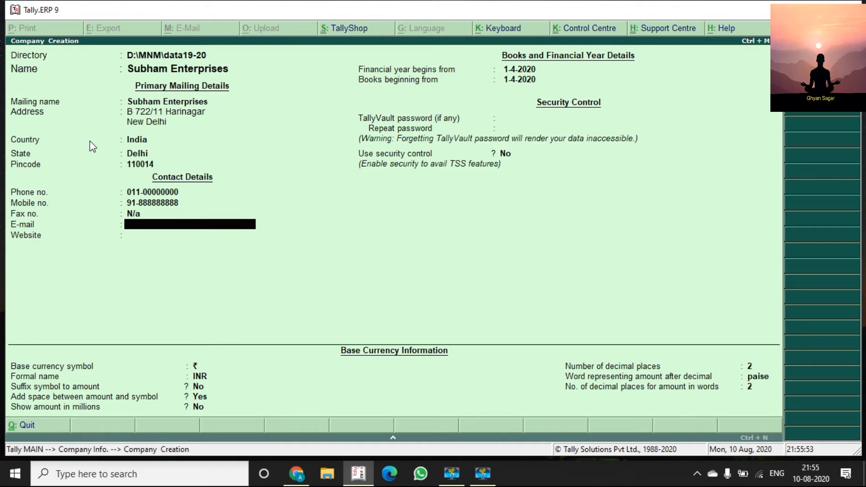
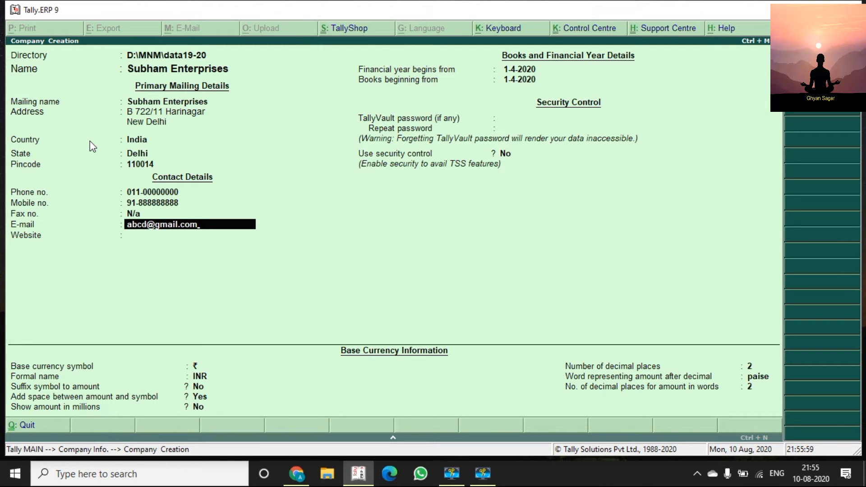
key("Return")
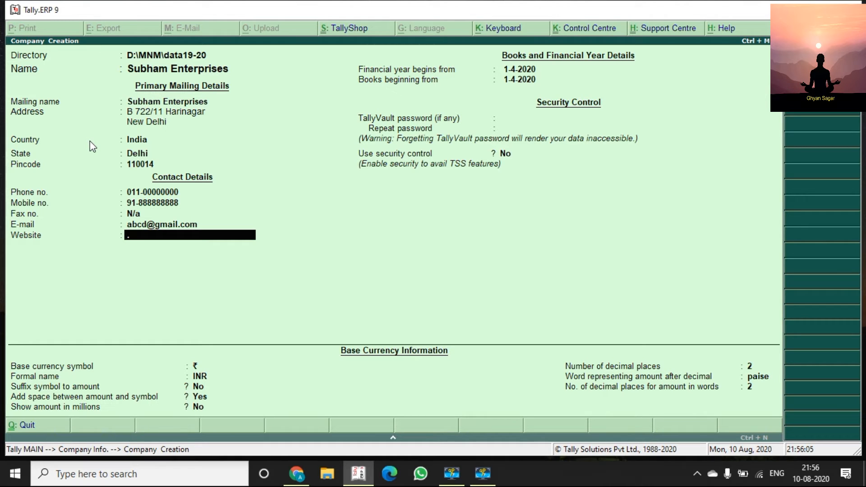
key("Return")
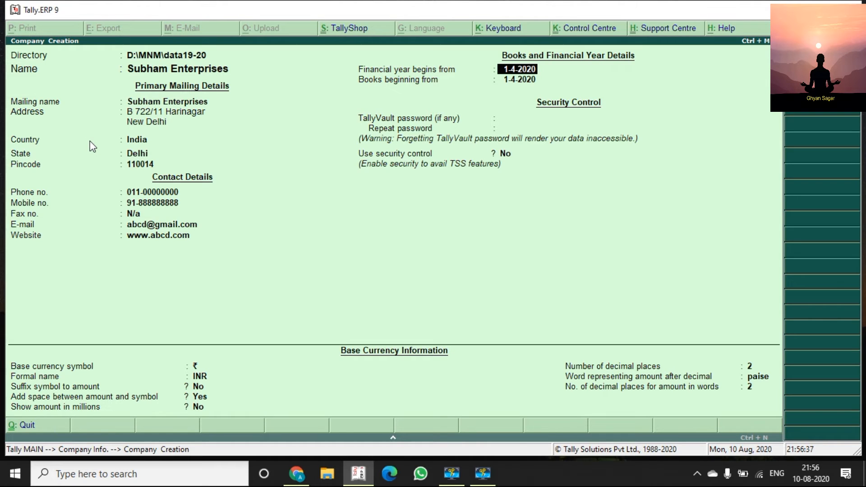
key("Return")
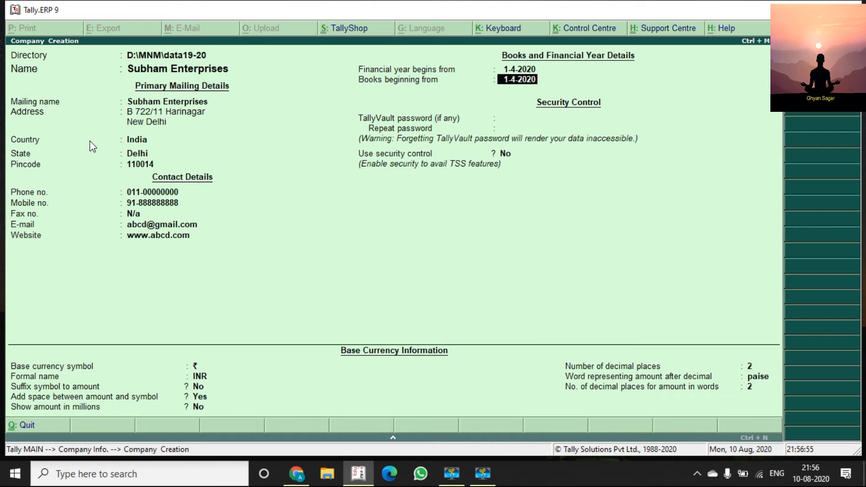
Try other books beginning dates, then revert to the default 1-4-2020.
key("BackSpace")
key("BackSpace")
key("BackSpace")
key("BackSpace")
key("BackSpace")
key("BackSpace")
key("BackSpace")
key("BackSpace")
key("BackSpace")
type("10-08-20")
key("BackSpace")
key("BackSpace")
key("BackSpace")
key("BackSpace")
key("BackSpace")
key("BackSpace")
key("BackSpace")
key("BackSpace")
type("10.8")
key("BackSpace")
key("BackSpace")
key("BackSpace")
key("BackSpace")
key("Return")
key("BackSpace")
key("Return")
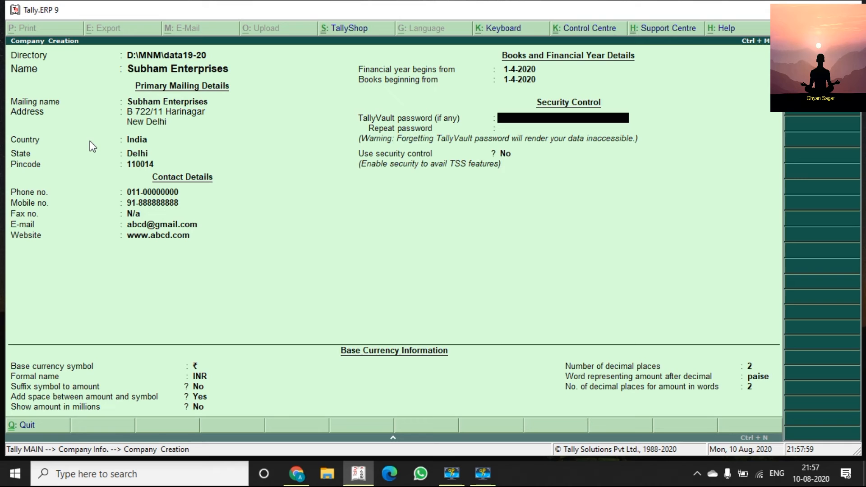
key("Return")
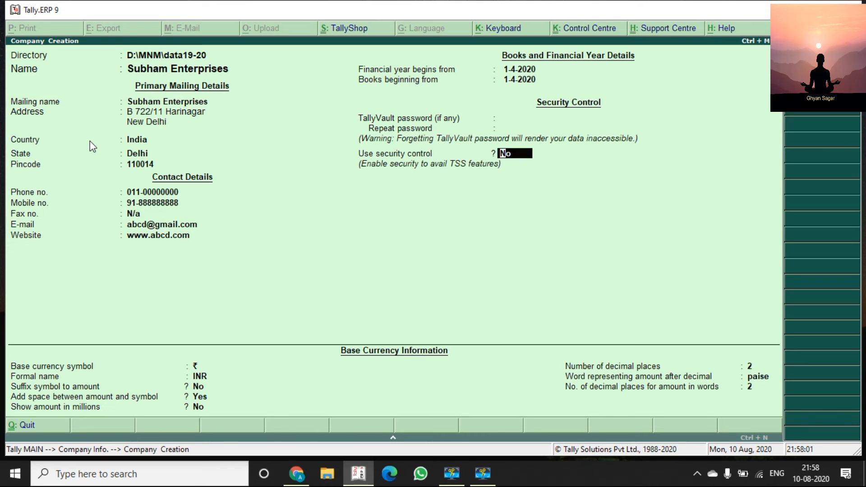
key("Return")
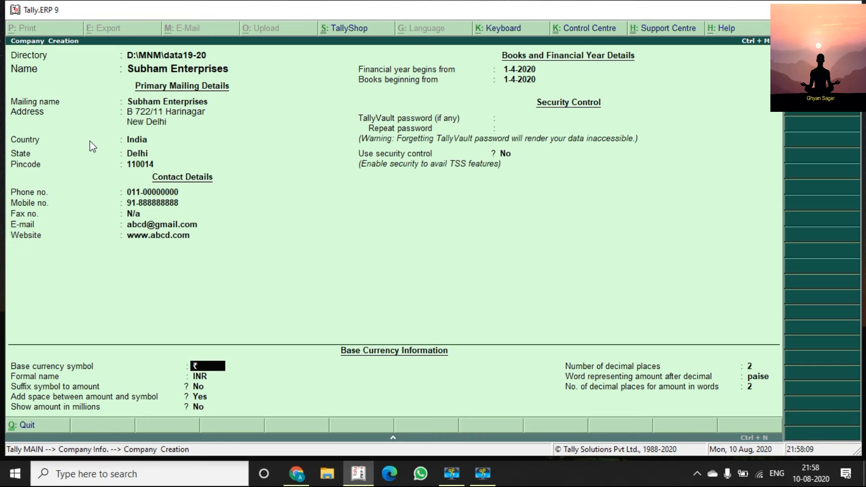
Keep ₹ and INR as base currency and show the symbol after amounts.
key("Return")
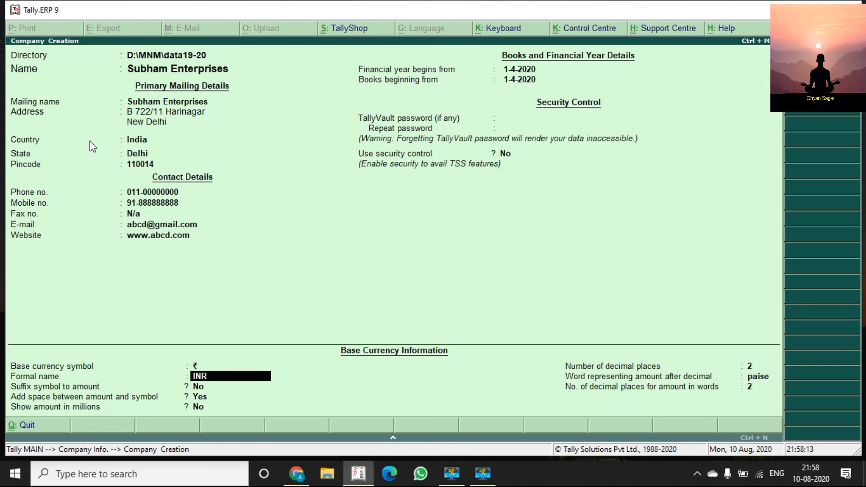
key("Return")
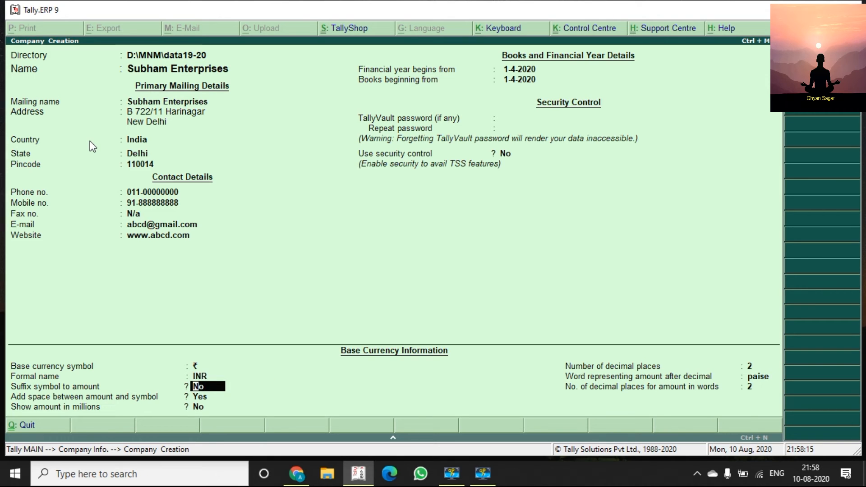
key("Return")
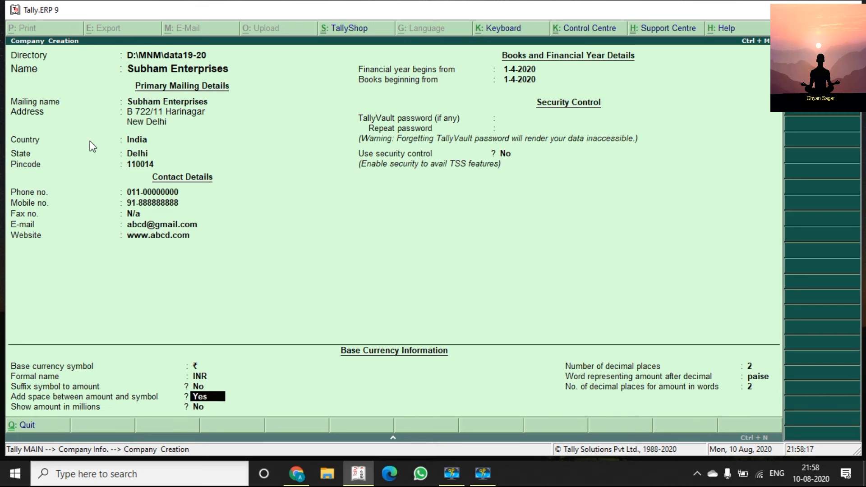
key("Up")
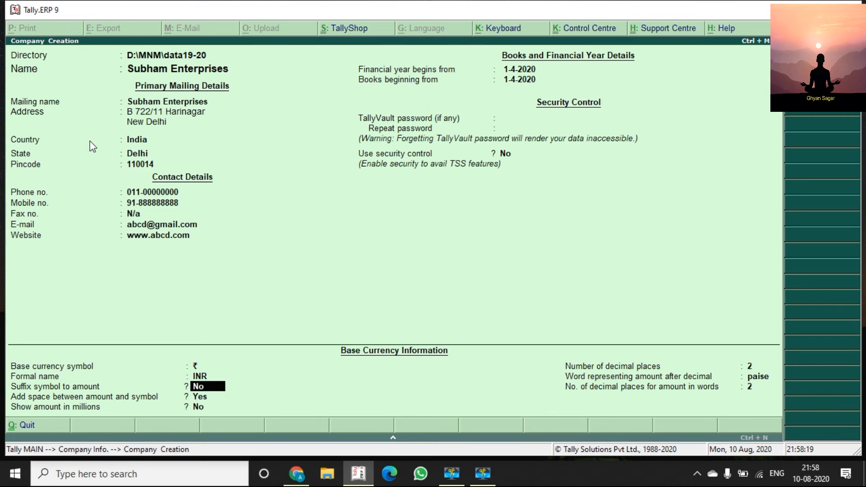
key("y")
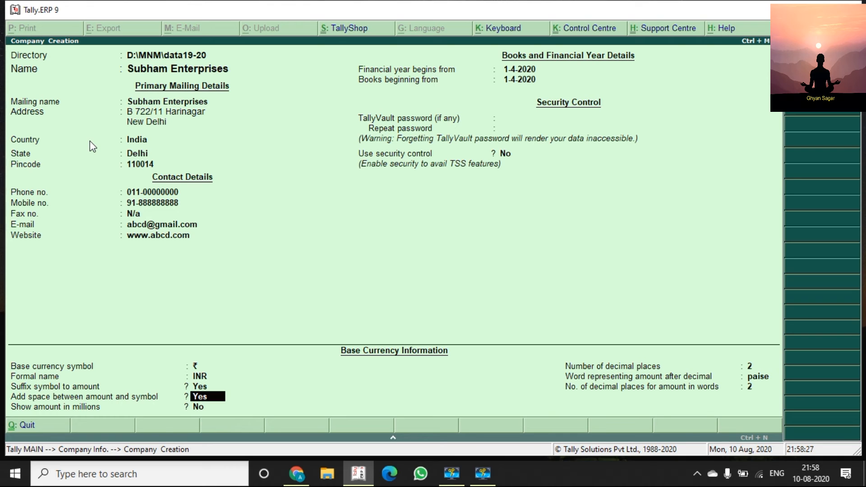
Keep remaining currency defaults — 2 decimal places, paise — and reach the Accept? prompt.
key("Return")
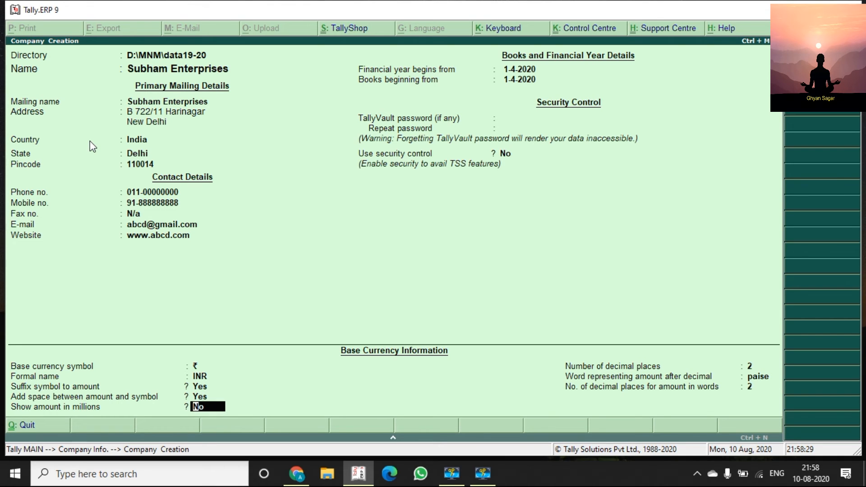
key("Return")
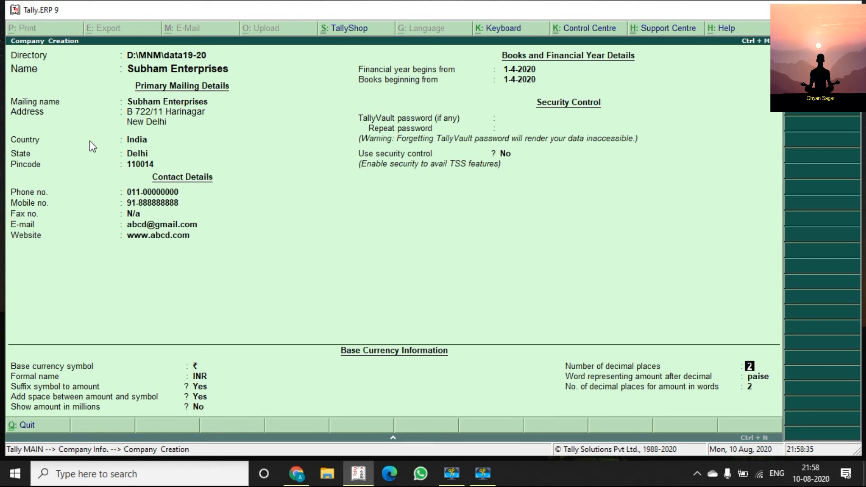
key("Return")
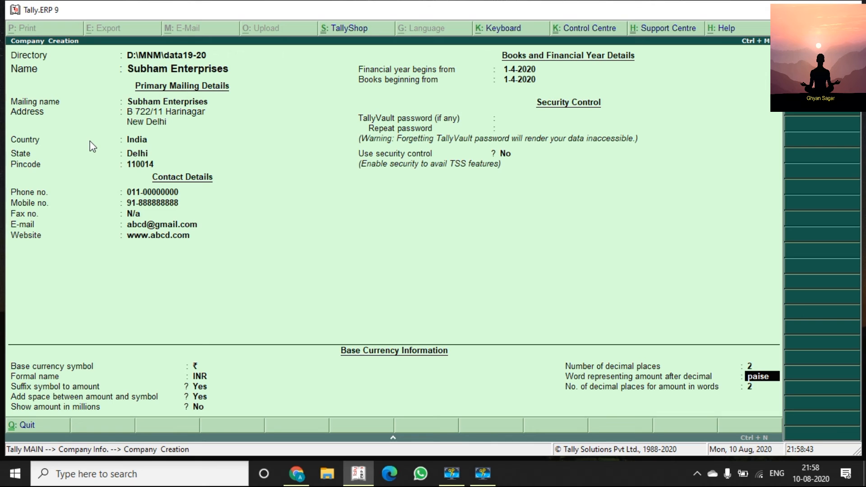
key("Return")
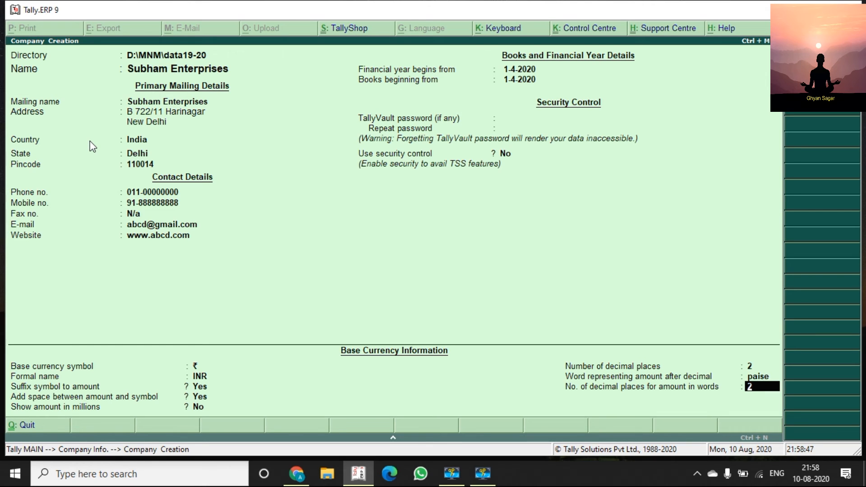
key("Return")
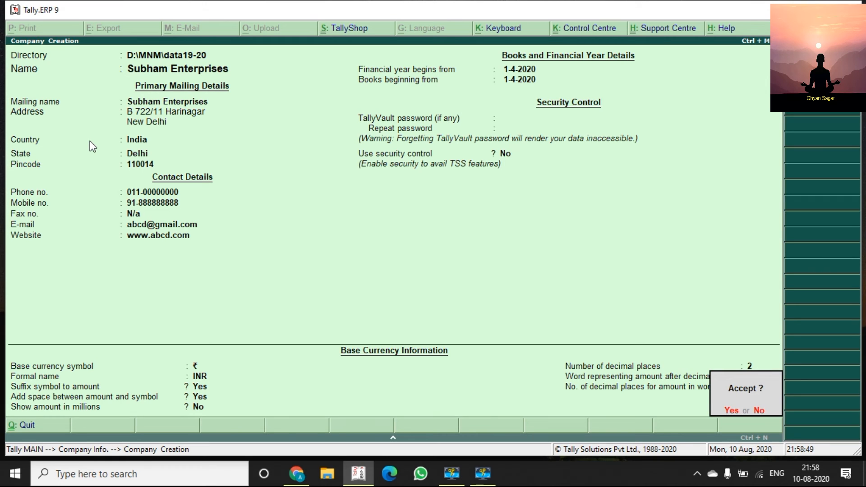